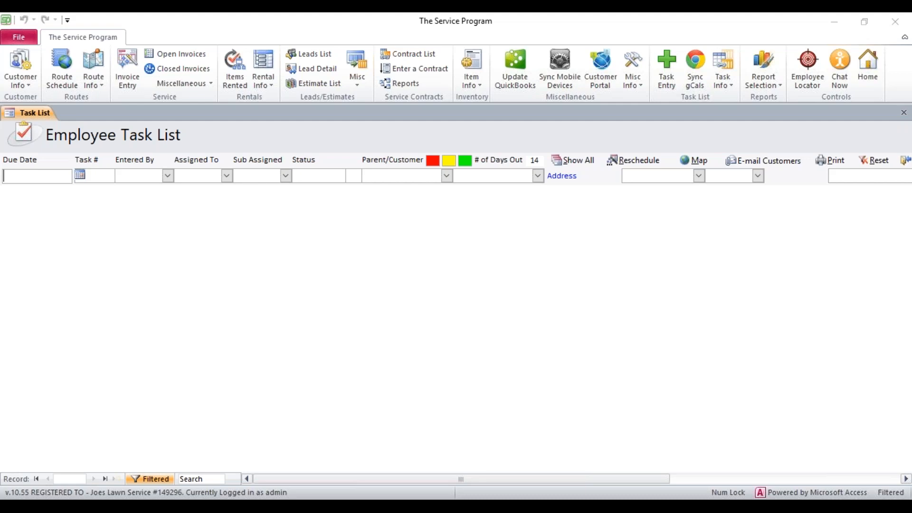
Step: Start a new rental transaction for the customer Dominos Pizza - OH
{"action": "left_click", "coordinate": [261, 84]}
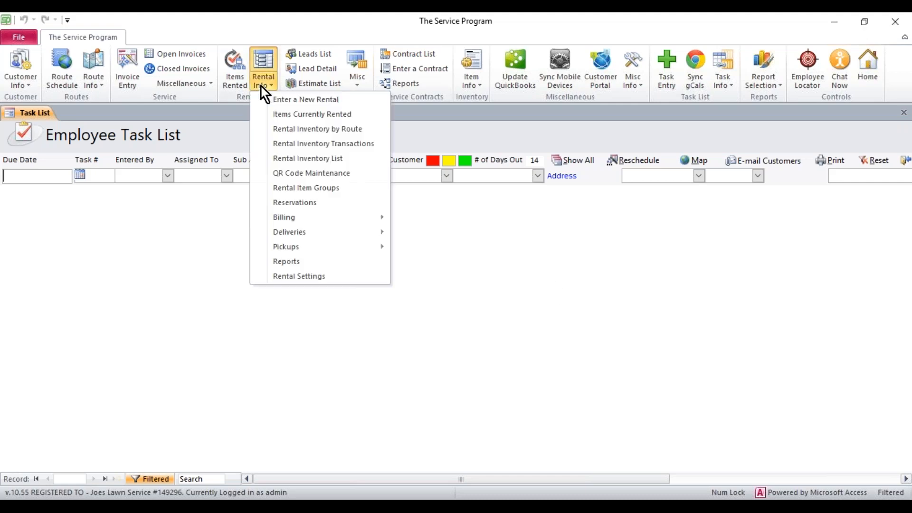
{"action": "left_click", "coordinate": [272, 99]}
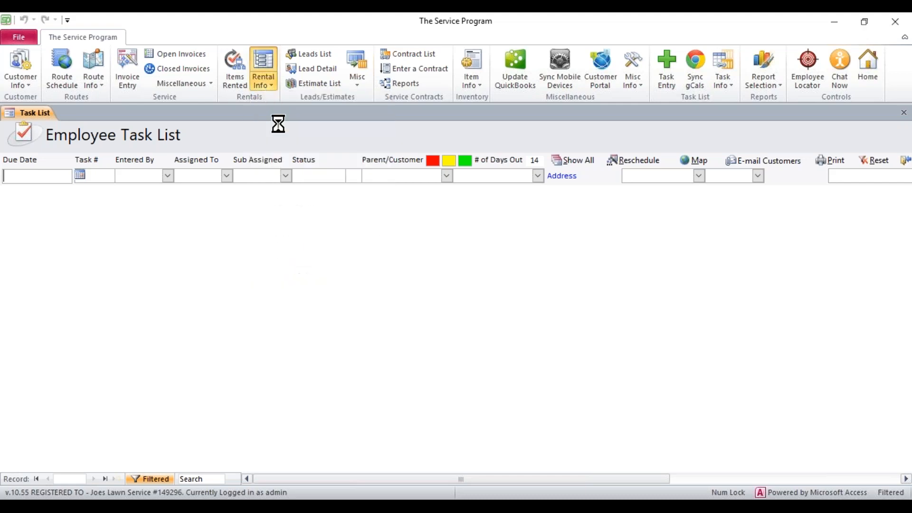
{"action": "left_click", "coordinate": [235, 189]}
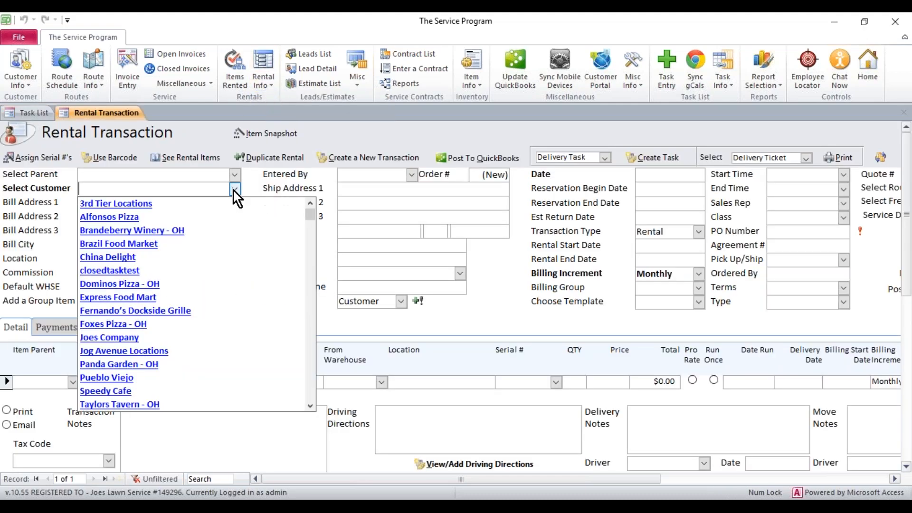
{"action": "left_click", "coordinate": [153, 283]}
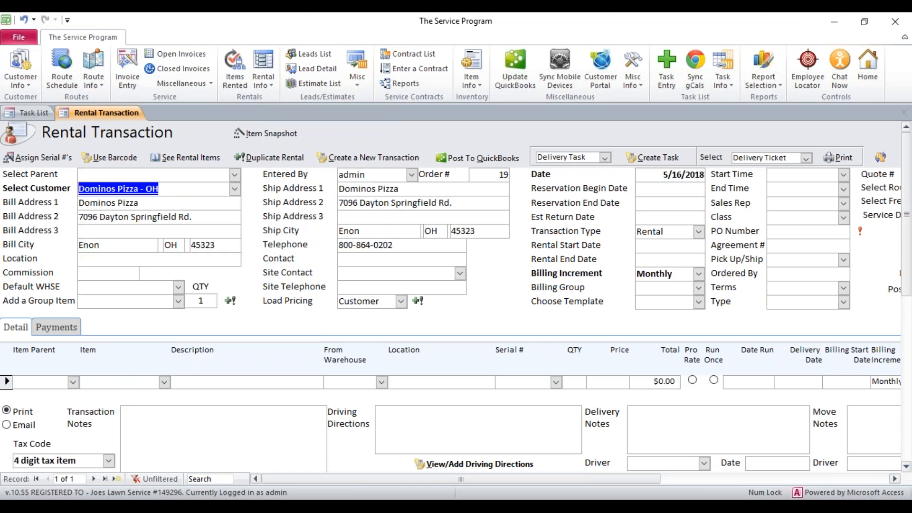
Step: Add Item1 as the rental transaction's first line item
{"action": "left_click", "coordinate": [165, 382]}
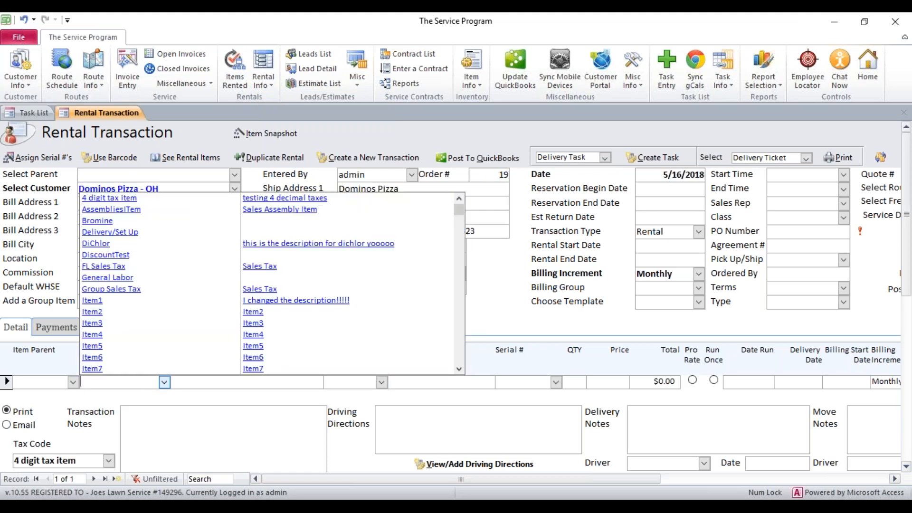
{"action": "left_click", "coordinate": [130, 301]}
{"action": "left_click", "coordinate": [557, 384]}
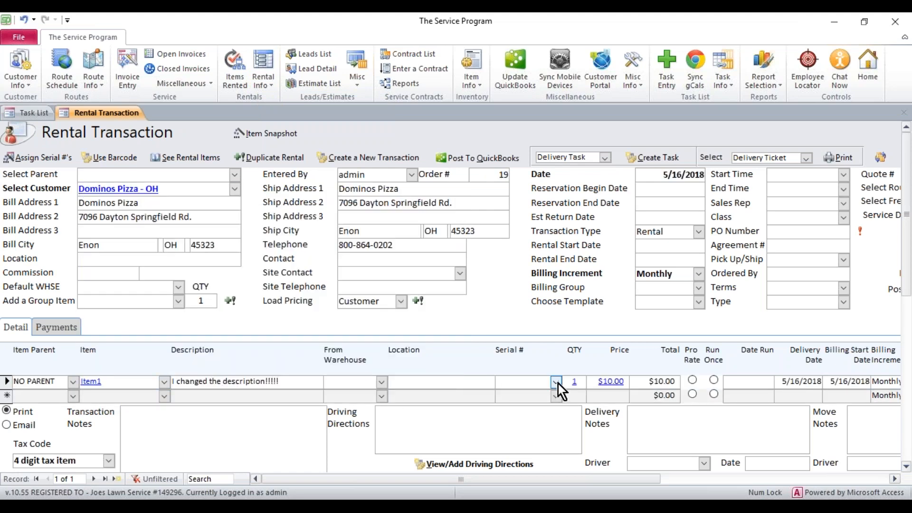
{"action": "left_click", "coordinate": [557, 383]}
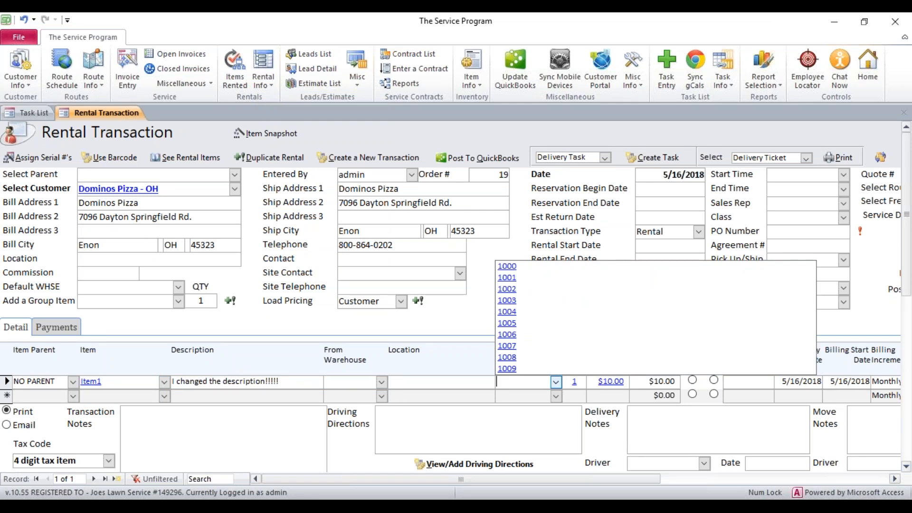
{"action": "left_click", "coordinate": [475, 319]}
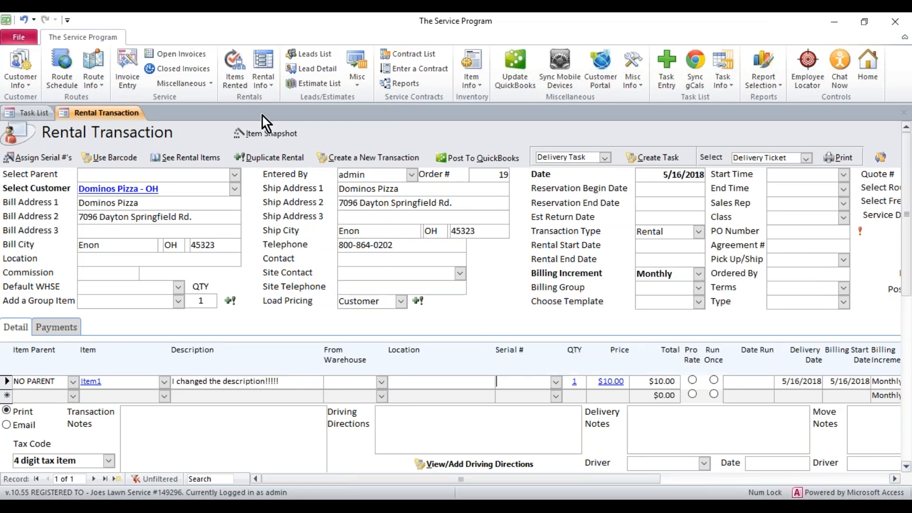
Step: Open the Rental Inventory List to review the available serial numbers, then close it
{"action": "left_click", "coordinate": [260, 82]}
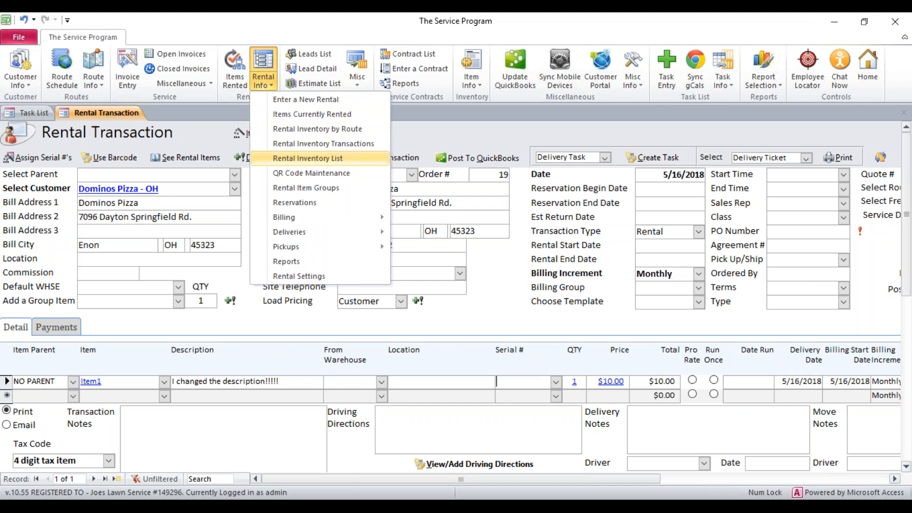
{"action": "left_click", "coordinate": [288, 158]}
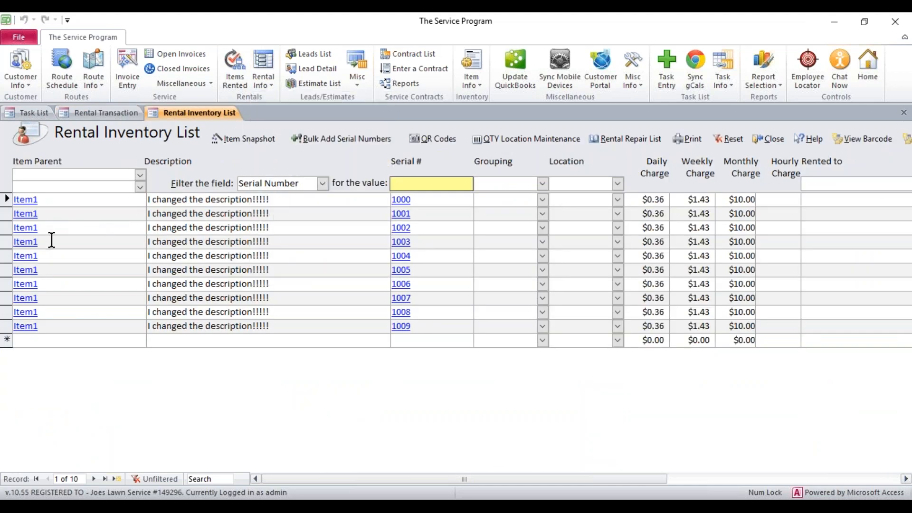
{"action": "left_click", "coordinate": [766, 138]}
Step: Assign serial number 1005 to the Item1 line and set its price to 15.00
{"action": "left_click", "coordinate": [556, 382]}
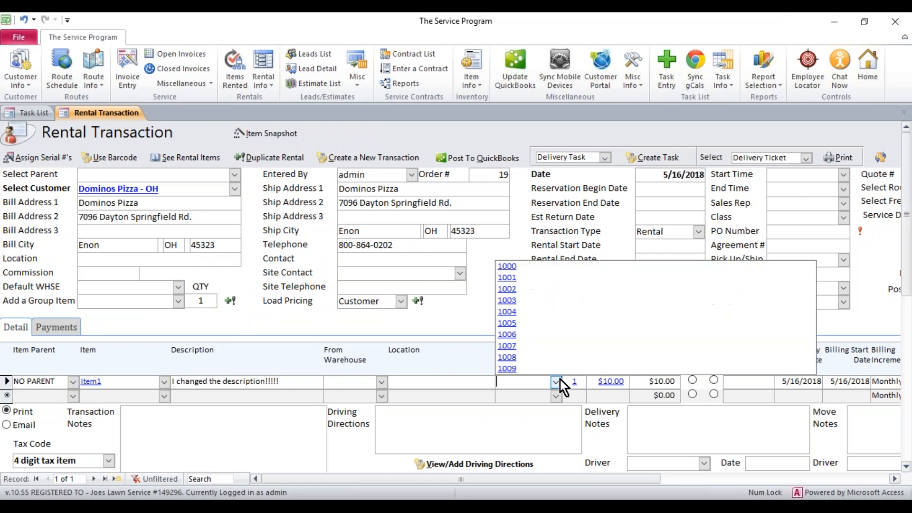
{"action": "left_click", "coordinate": [518, 324]}
{"action": "key", "text": "Tab"}
{"action": "key", "text": "Tab"}
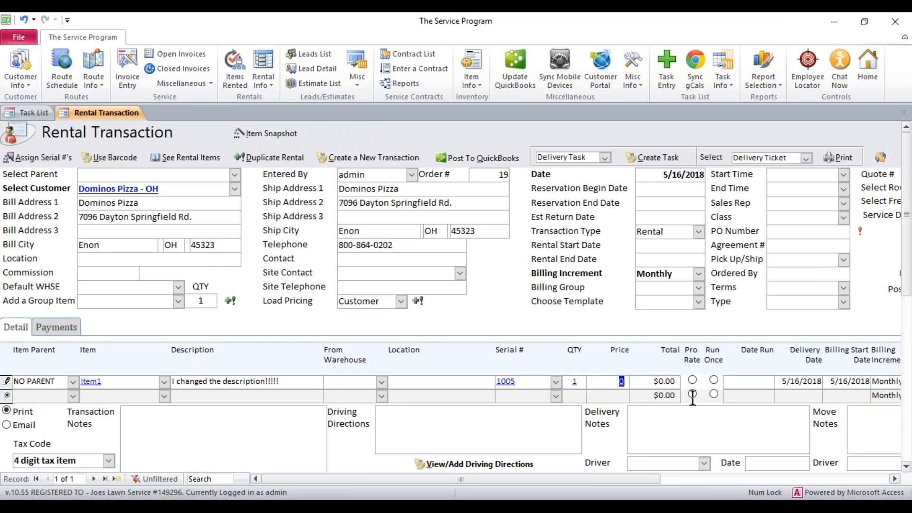
{"action": "type", "text": "15.00"}
{"action": "left_click", "coordinate": [744, 385]}
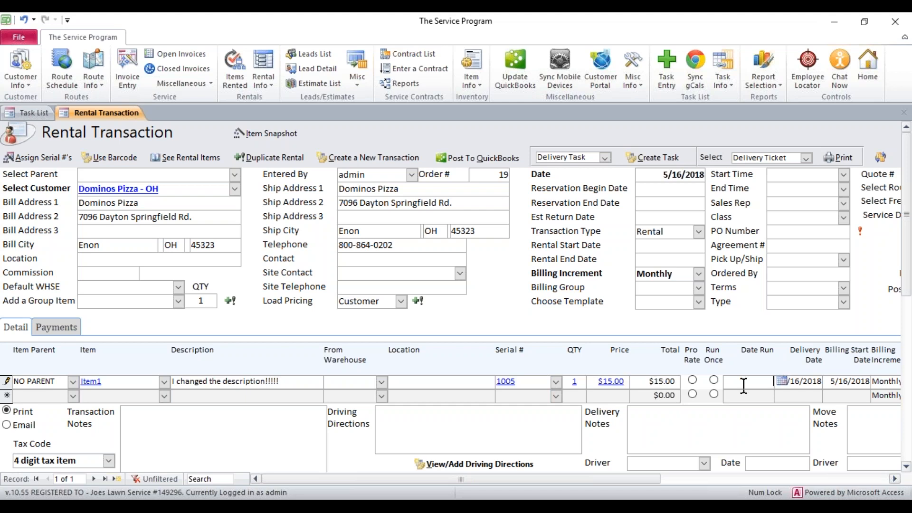
Step: Close the rental transaction
{"action": "left_click_drag", "start_coordinate": [562, 475], "coordinate": [589, 481]}
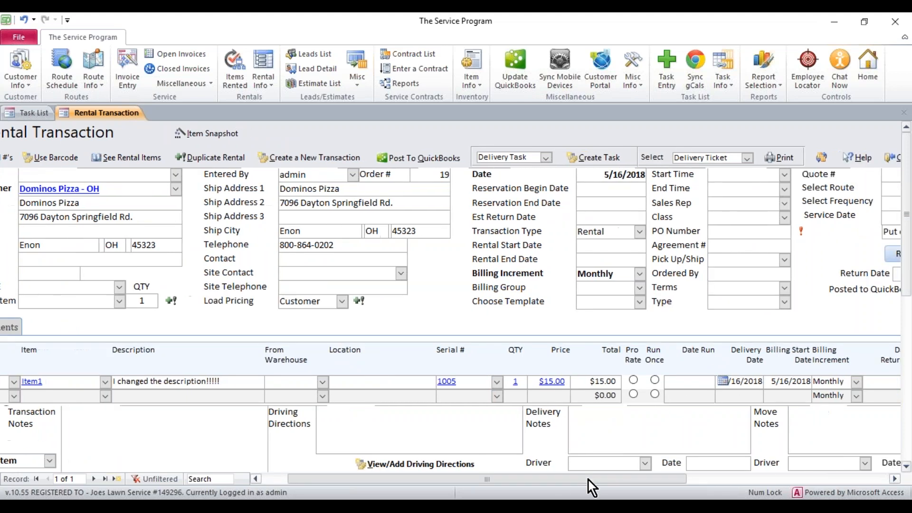
{"action": "left_click", "coordinate": [898, 158]}
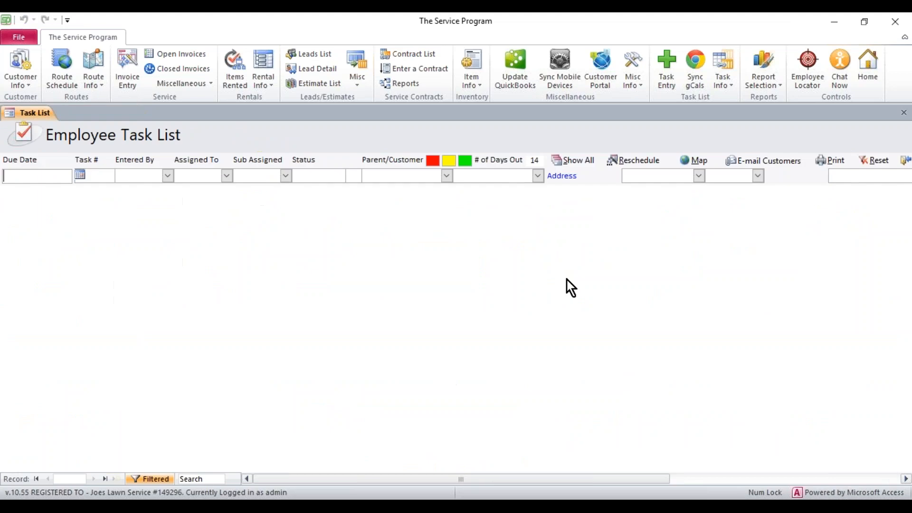
Step: Open the list of items currently rented, then return to the task list
{"action": "left_click", "coordinate": [235, 67]}
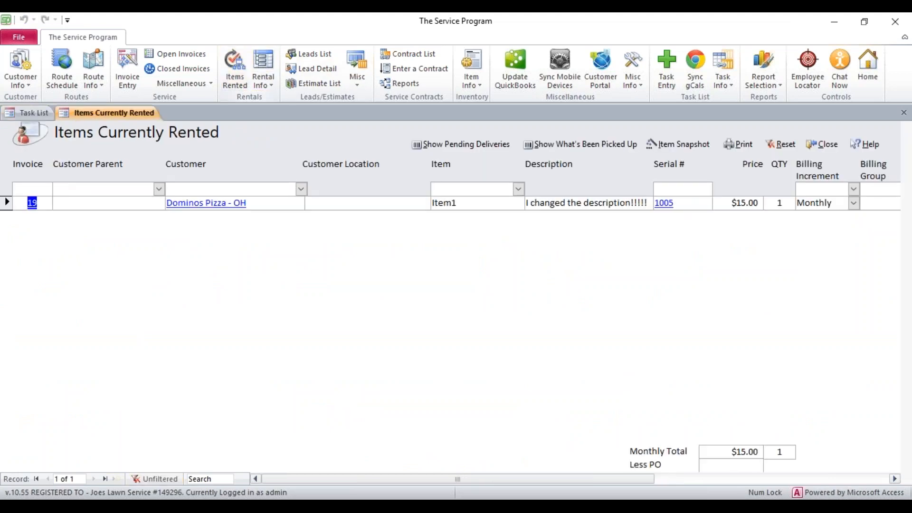
{"action": "left_click", "coordinate": [43, 113]}
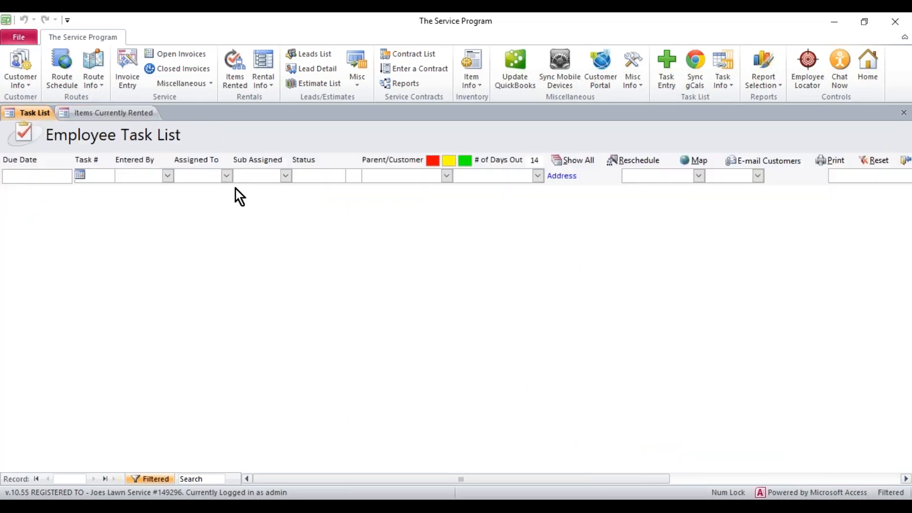
Step: Create a new task for the customer Dominos Pizza - OH
{"action": "left_click", "coordinate": [669, 73]}
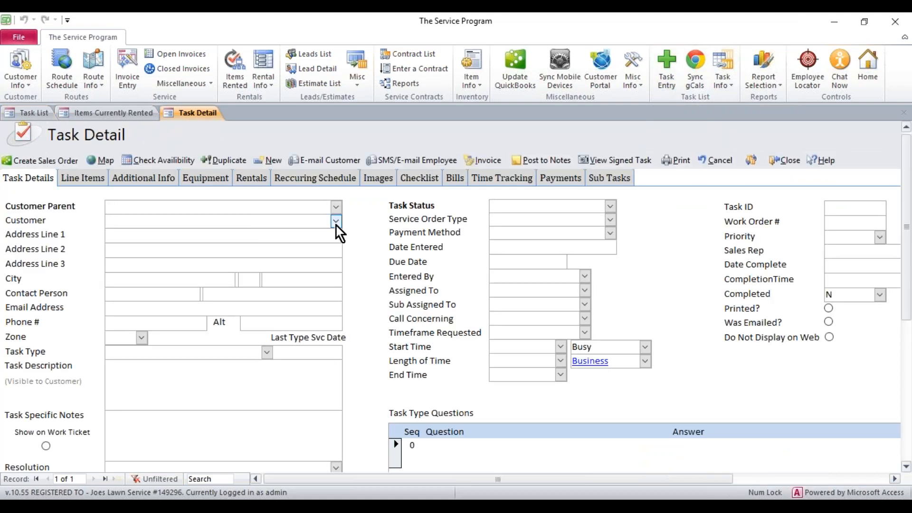
{"action": "left_click", "coordinate": [336, 225]}
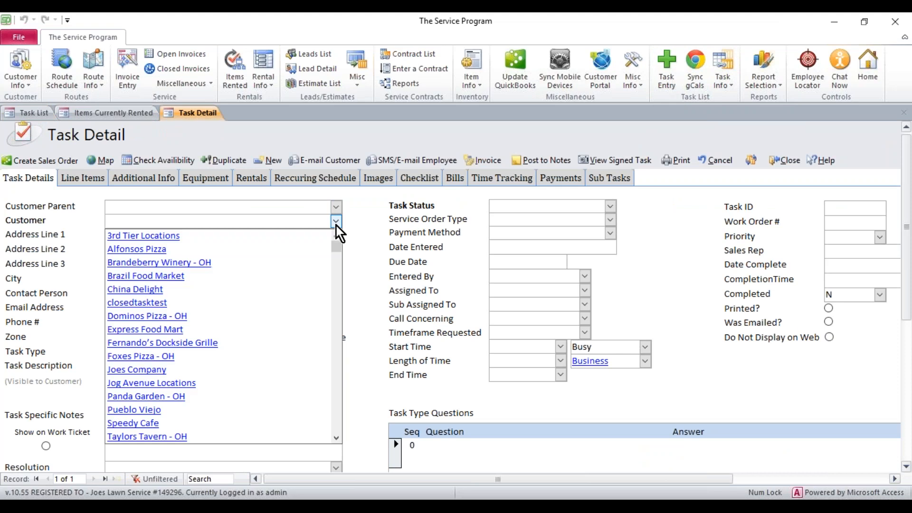
{"action": "left_click", "coordinate": [179, 316]}
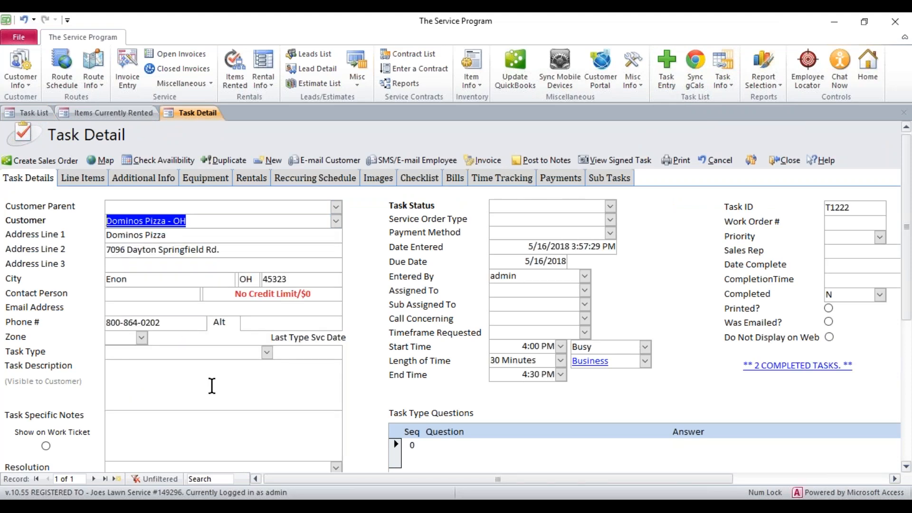
Step: Enter the task description "Please fix the unit it was broken by accident."
{"action": "left_click", "coordinate": [212, 386]}
{"action": "type", "text": "Ple"}
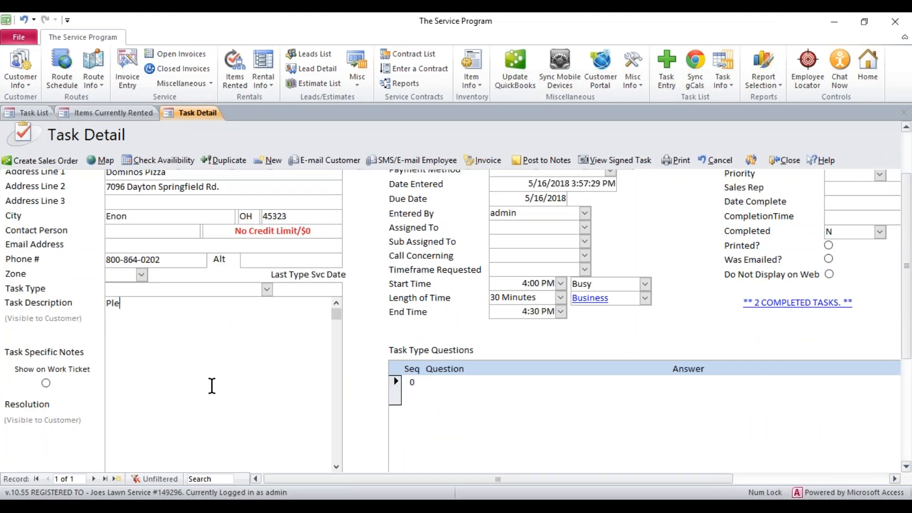
{"action": "type", "text": "ase fix the unit it was broken by accident."}
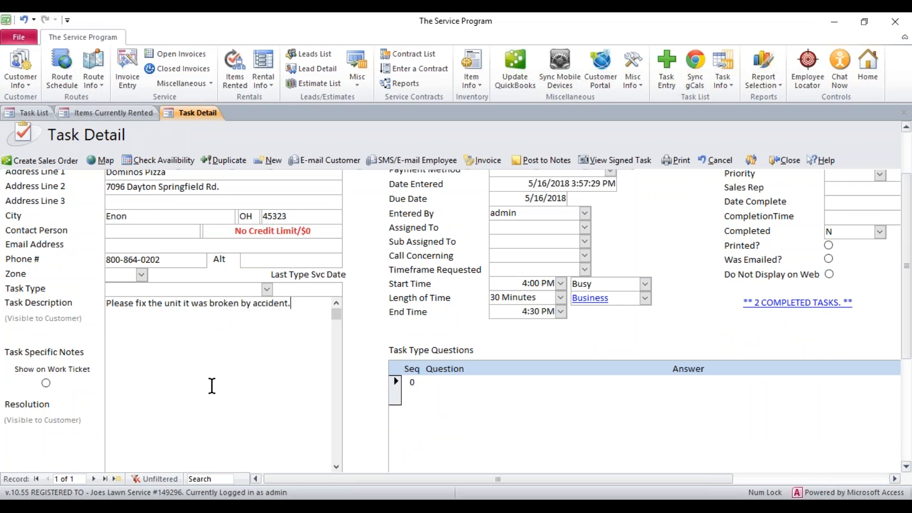
{"action": "key", "text": "Tab"}
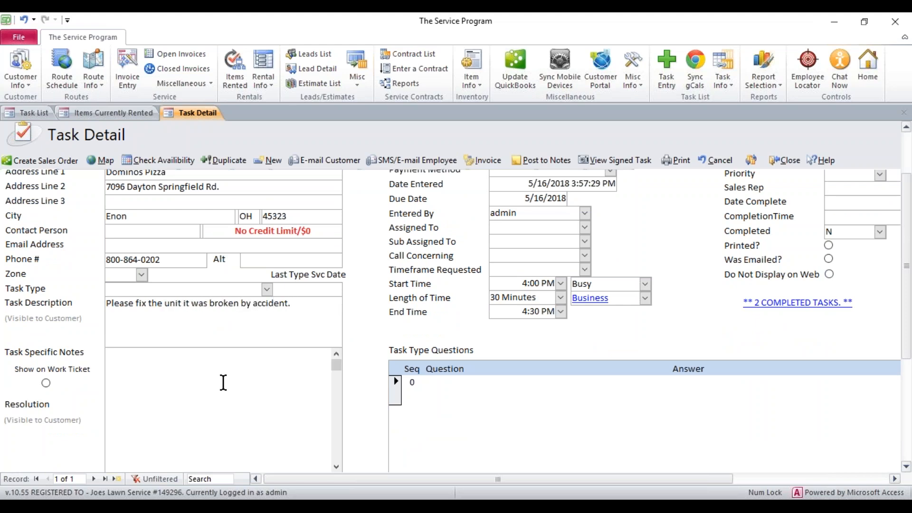
Step: Assign the task to admin
{"action": "left_click", "coordinate": [506, 230]}
{"action": "type", "text": "admin"}
{"action": "key", "text": "Tab"}
Step: Load the customer's rentals into the task's Rentals section
{"action": "scroll", "coordinate": [257, 330], "scroll_direction": "up", "scroll_amount": 2}
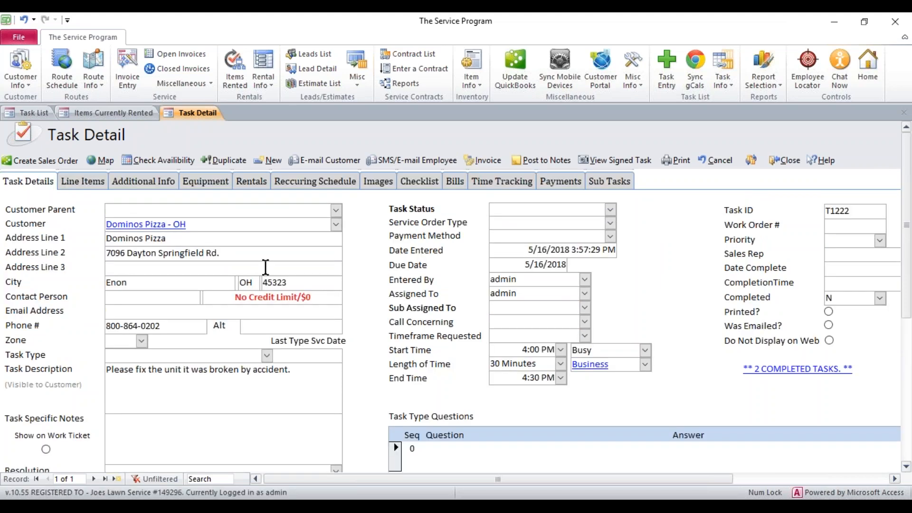
{"action": "left_click", "coordinate": [249, 181]}
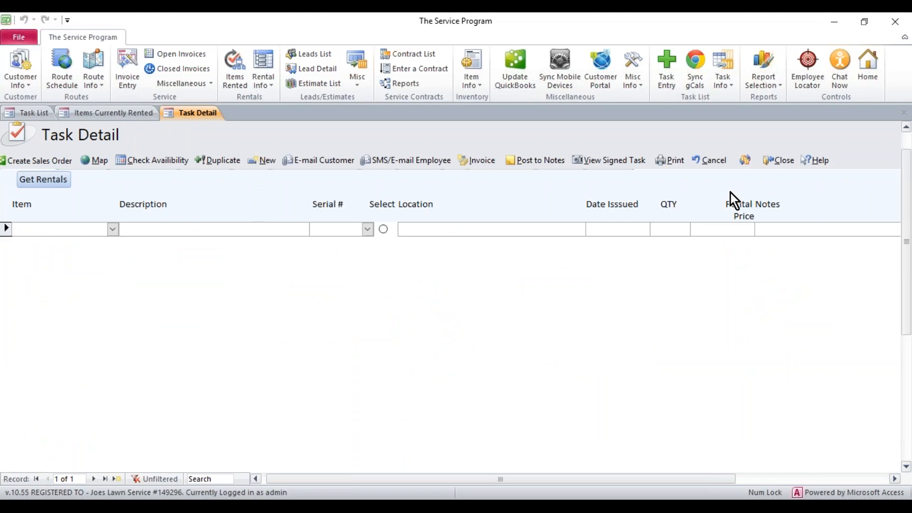
{"action": "scroll", "coordinate": [908, 155], "scroll_direction": "up", "scroll_amount": 1}
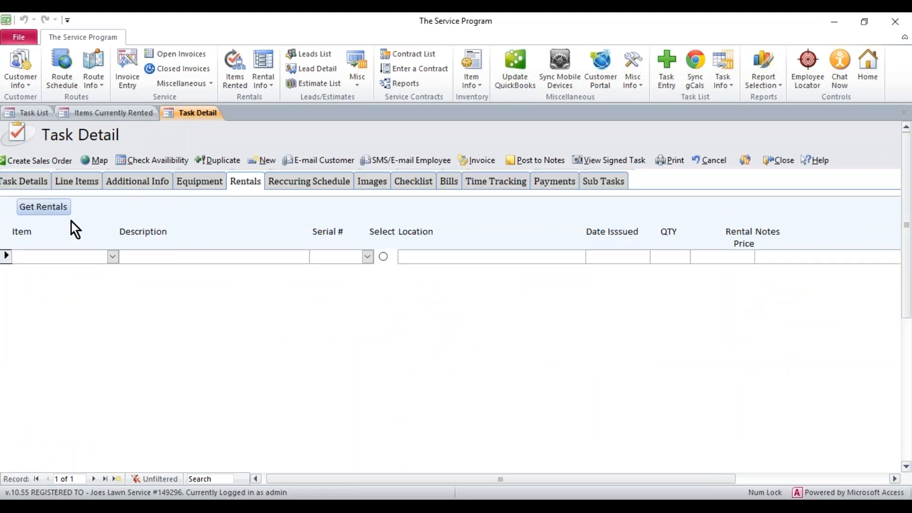
{"action": "left_click", "coordinate": [55, 209]}
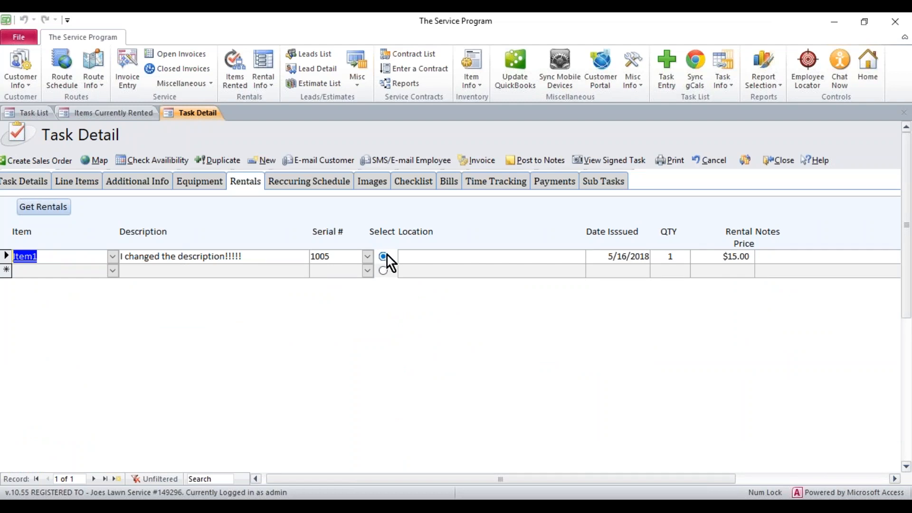
Step: Select the Item1 rental with serial 1005 for the task and close the task
{"action": "left_click", "coordinate": [425, 261]}
{"action": "left_click_drag", "start_coordinate": [465, 480], "coordinate": [554, 476]}
{"action": "left_click", "coordinate": [605, 259]}
{"action": "left_click_drag", "start_coordinate": [580, 483], "coordinate": [488, 485]}
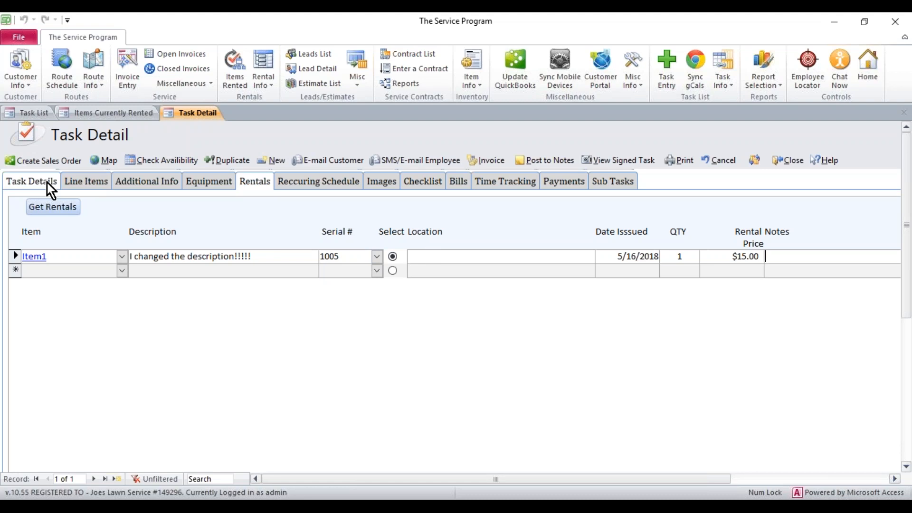
{"action": "left_click", "coordinate": [783, 161]}
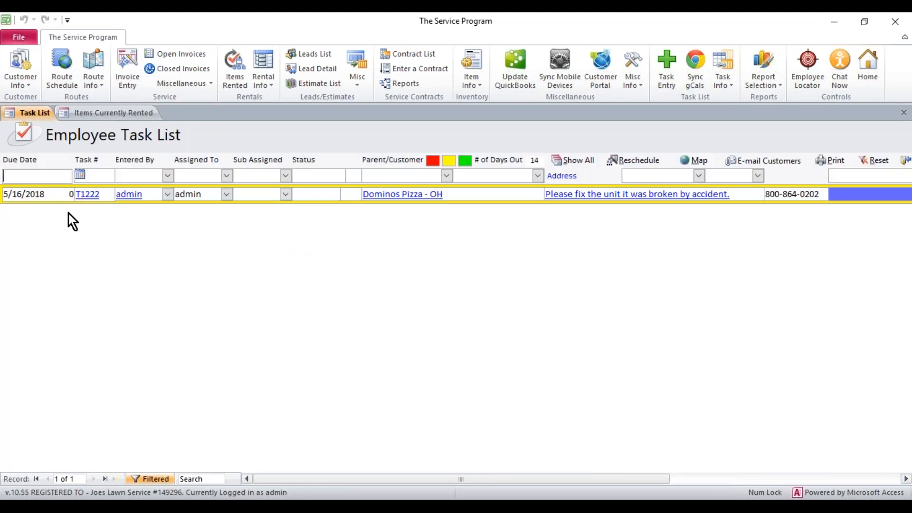
Step: Reopen task T1222 and enter the resolution "Unit has been fixed we are now good to go."
{"action": "double_click", "coordinate": [97, 194]}
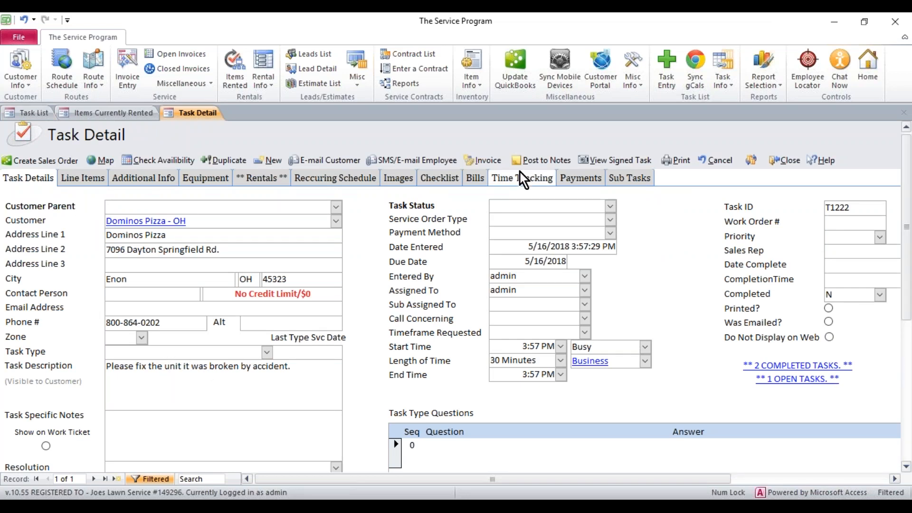
{"action": "scroll", "coordinate": [237, 304], "scroll_direction": "down", "scroll_amount": 3}
{"action": "left_click", "coordinate": [237, 303]}
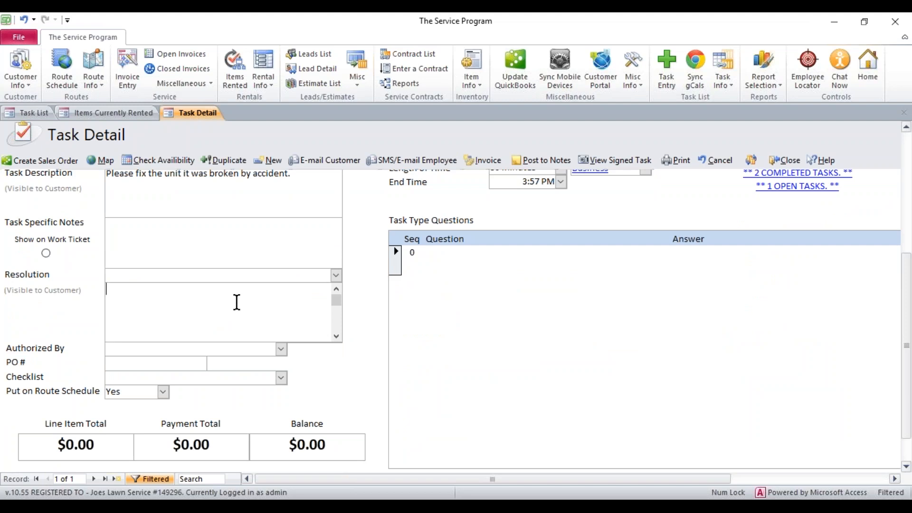
{"action": "type", "text": "Unit has been"}
{"action": "type", "text": " fixed"}
{"action": "key", "text": "BackSpace"}
{"action": "key", "text": "BackSpace"}
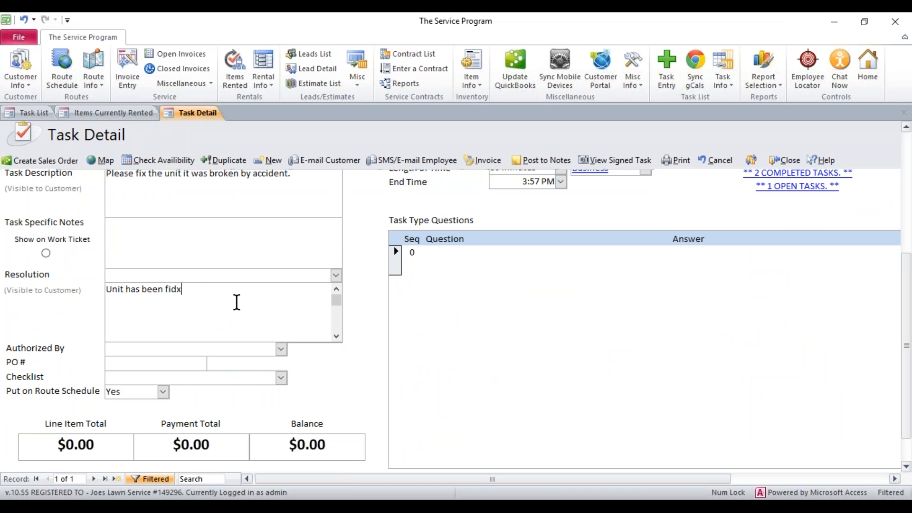
{"action": "type", "text": "ed we are now good to go."}
{"action": "key", "text": "BackSpace"}
{"action": "key", "text": "BackSpace"}
{"action": "key", "text": "BackSpace"}
{"action": "type", "text": "go"}
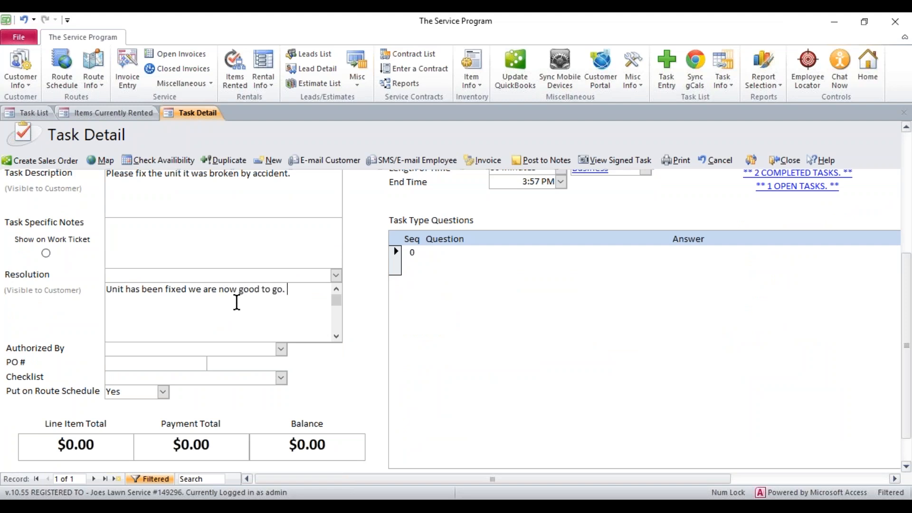
{"action": "type", "text": "."}
{"action": "left_click_drag", "start_coordinate": [908, 321], "coordinate": [889, 209]}
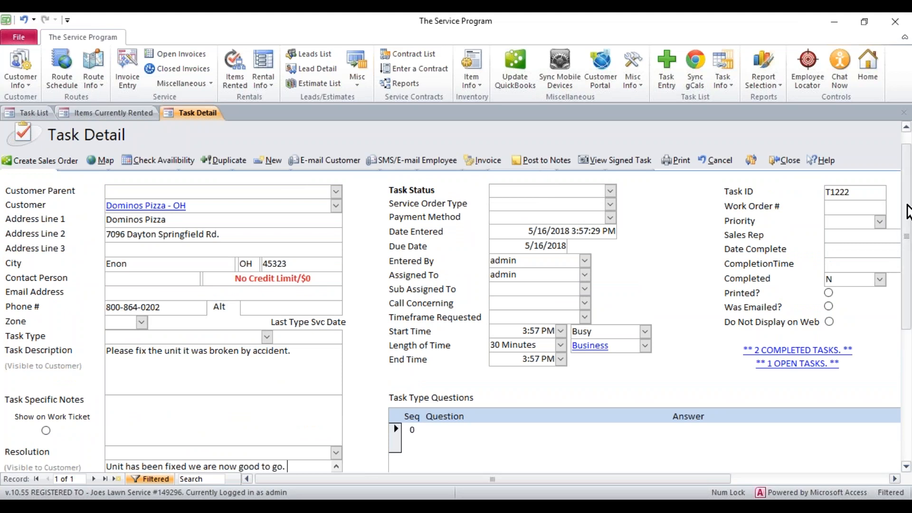
{"action": "scroll", "coordinate": [907, 205], "scroll_direction": "up", "scroll_amount": 1}
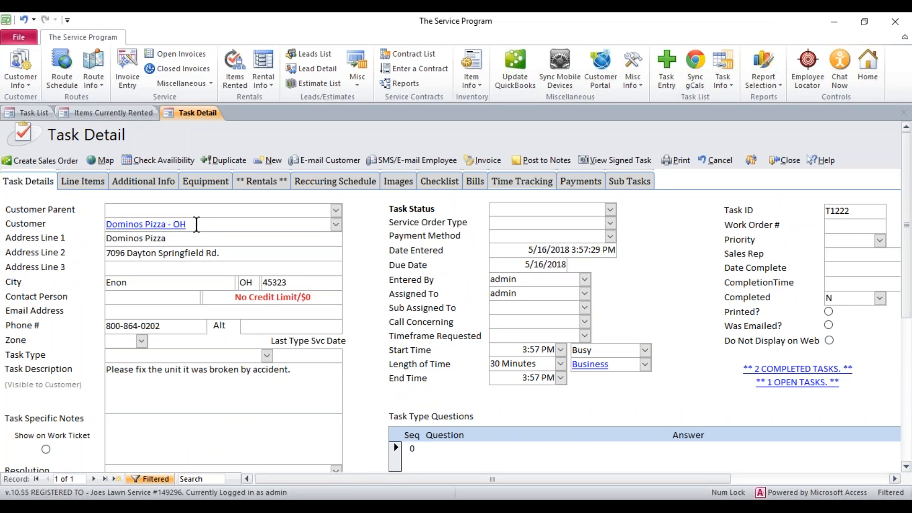
{"action": "left_click", "coordinate": [87, 185]}
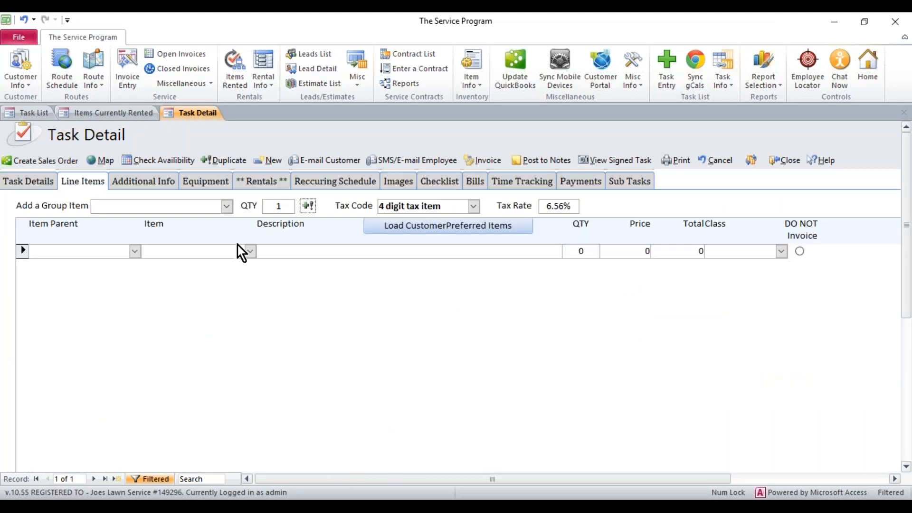
{"action": "left_click", "coordinate": [250, 252]}
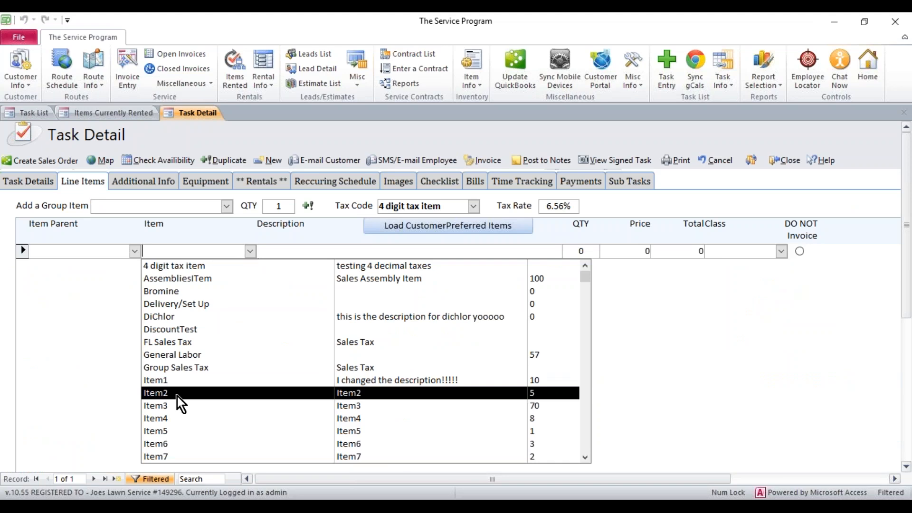
{"action": "left_click", "coordinate": [38, 182]}
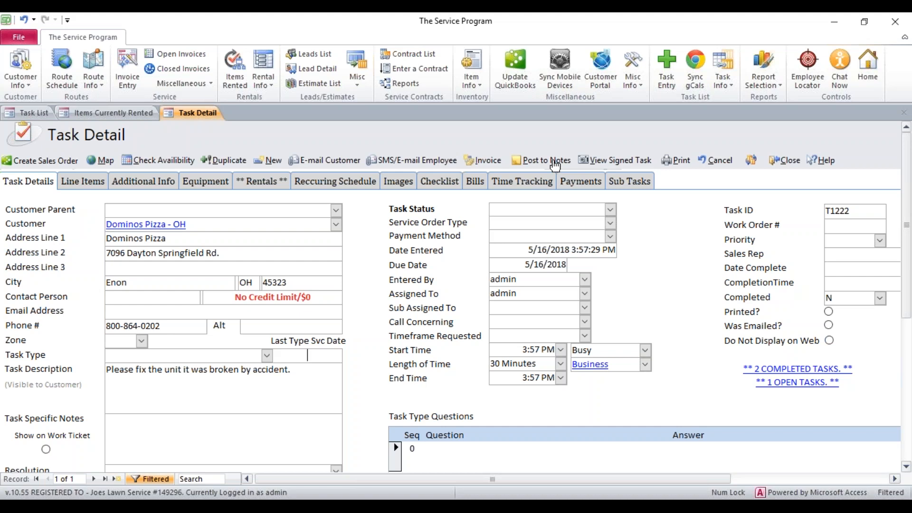
Step: Post task T1222 to notes and confirm the posting
{"action": "left_click", "coordinate": [555, 164]}
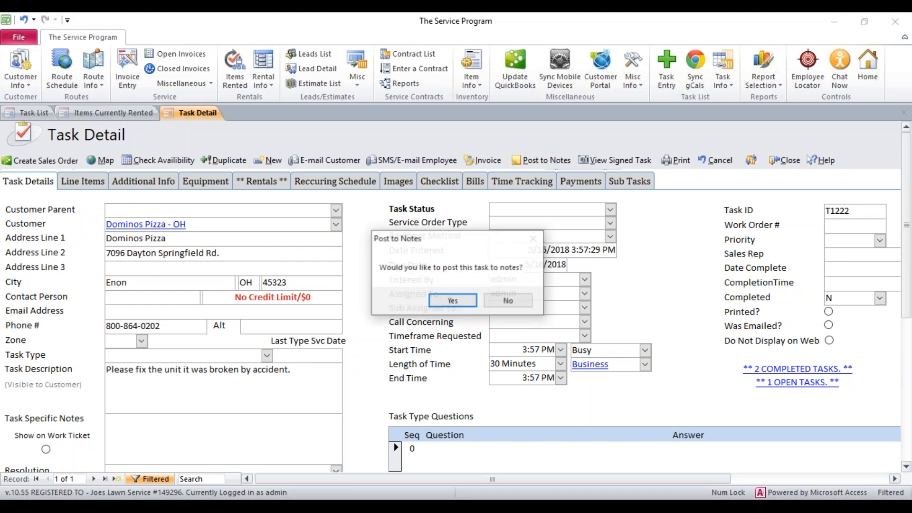
{"action": "left_click", "coordinate": [451, 300]}
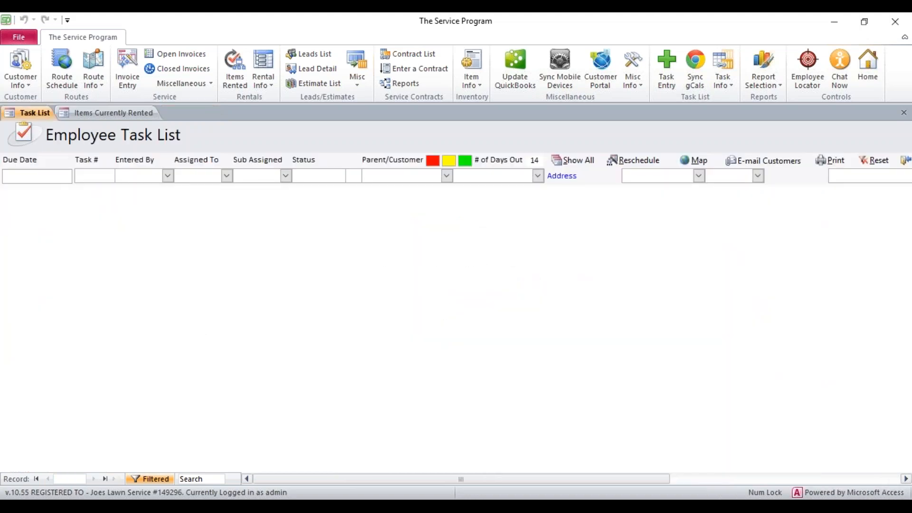
Step: Review the items currently rented list, then close it
{"action": "left_click", "coordinate": [101, 111]}
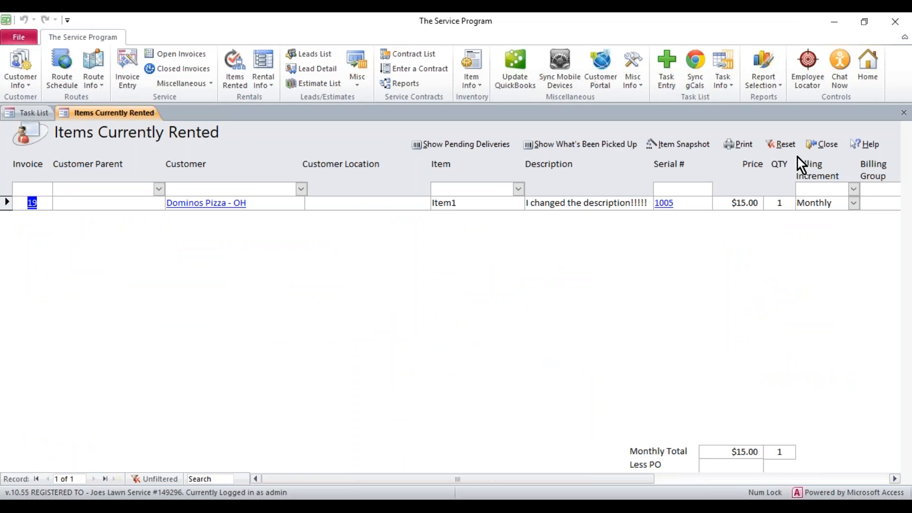
{"action": "left_click", "coordinate": [822, 144]}
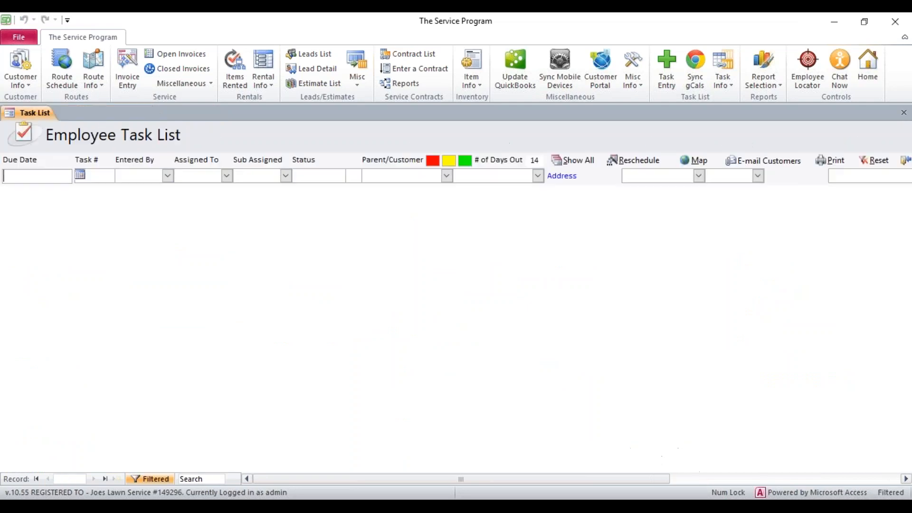
Step: Open the rental repair history from the rental inventory list and filter it by serial number 1005
{"action": "left_click", "coordinate": [260, 86]}
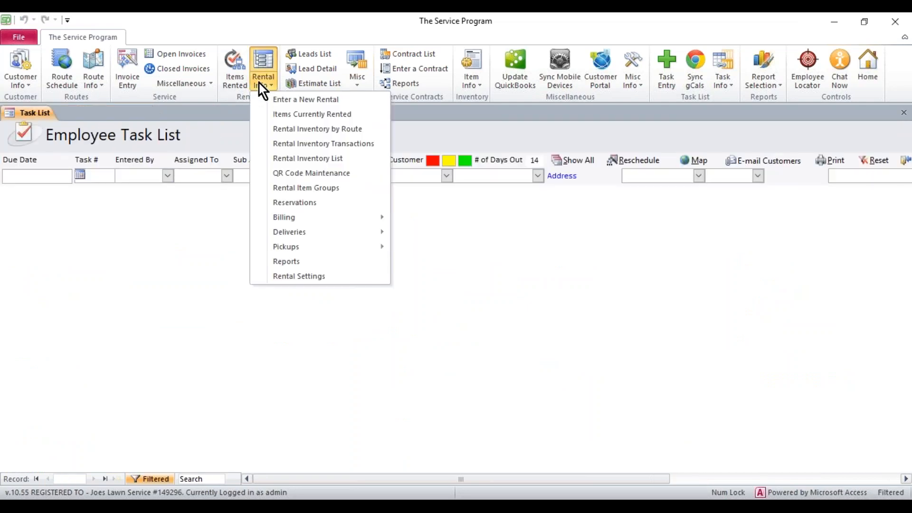
{"action": "left_click", "coordinate": [293, 160]}
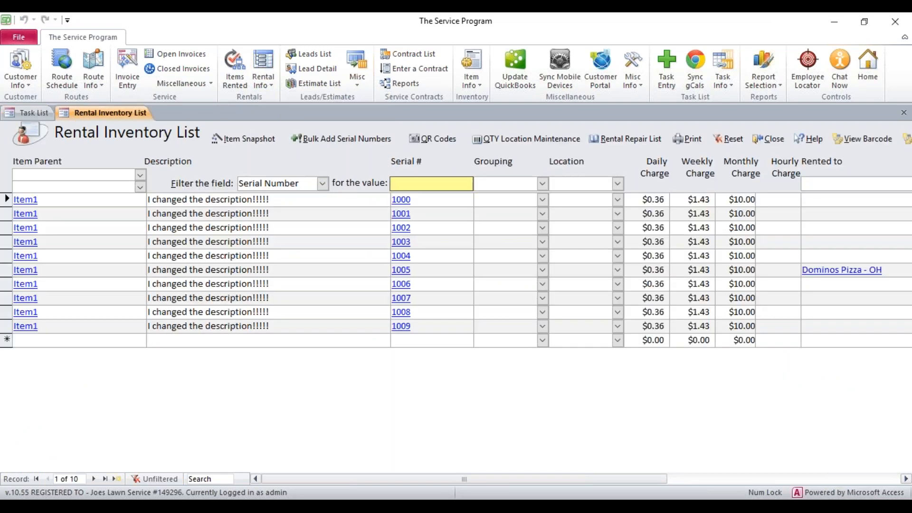
{"action": "left_click", "coordinate": [630, 141]}
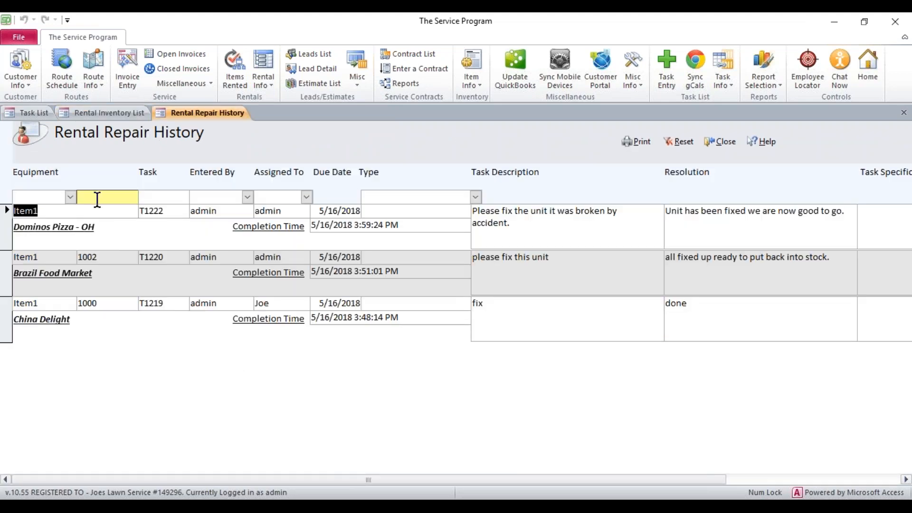
{"action": "left_click", "coordinate": [72, 199]}
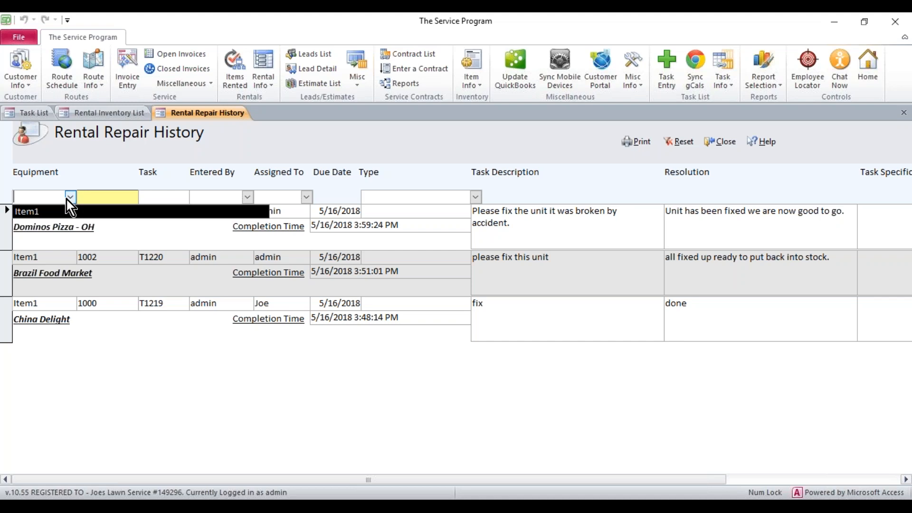
{"action": "left_click", "coordinate": [69, 198]}
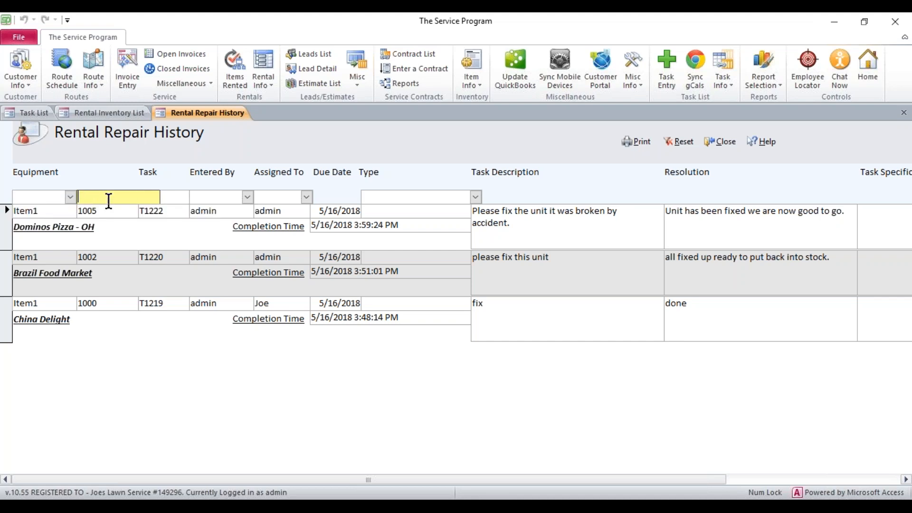
{"action": "type", "text": "1005"}
{"action": "key", "text": "Return"}
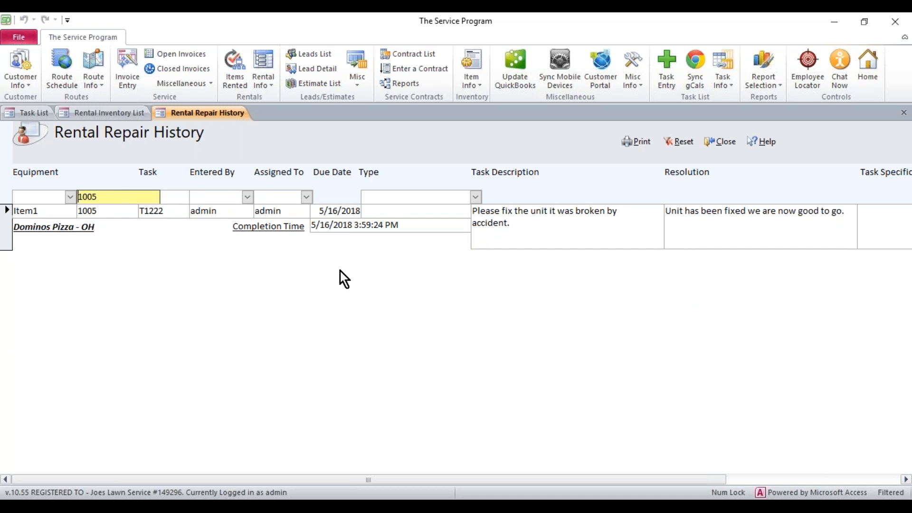
{"action": "left_click", "coordinate": [164, 213]}
{"action": "left_click_drag", "start_coordinate": [447, 483], "coordinate": [414, 460]}
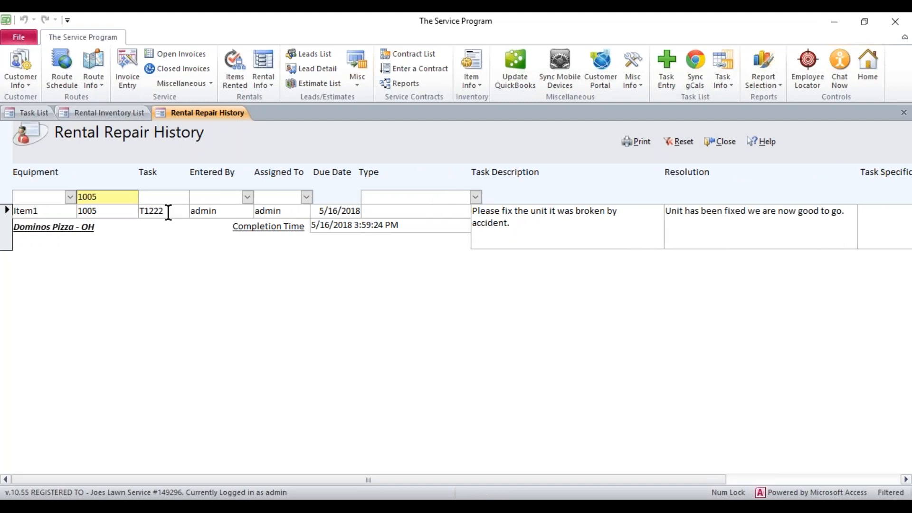